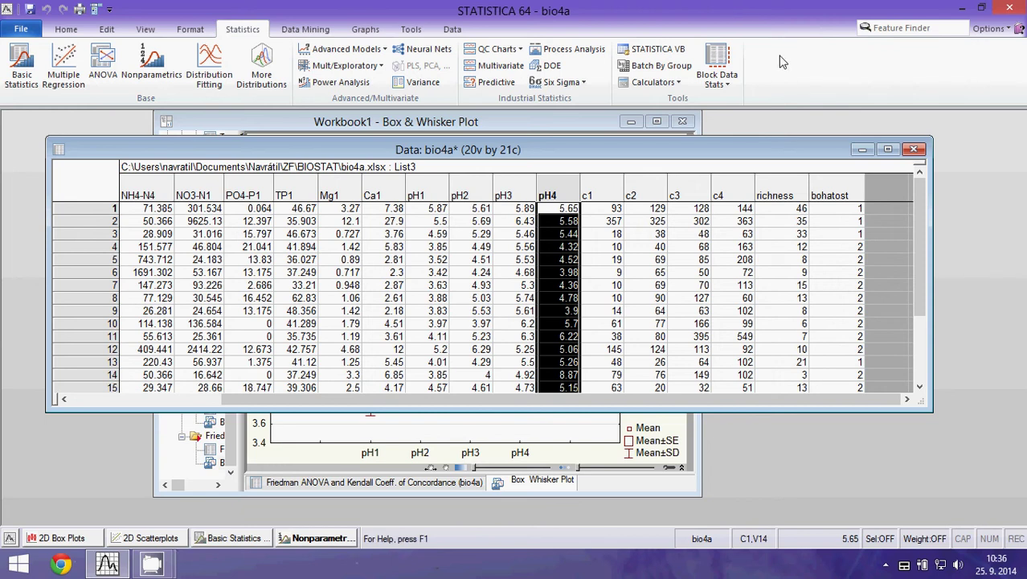
# Start adding one variable after pH1 in the data spreadsheet and name it pH1ver2.
pyautogui.click(449, 30)
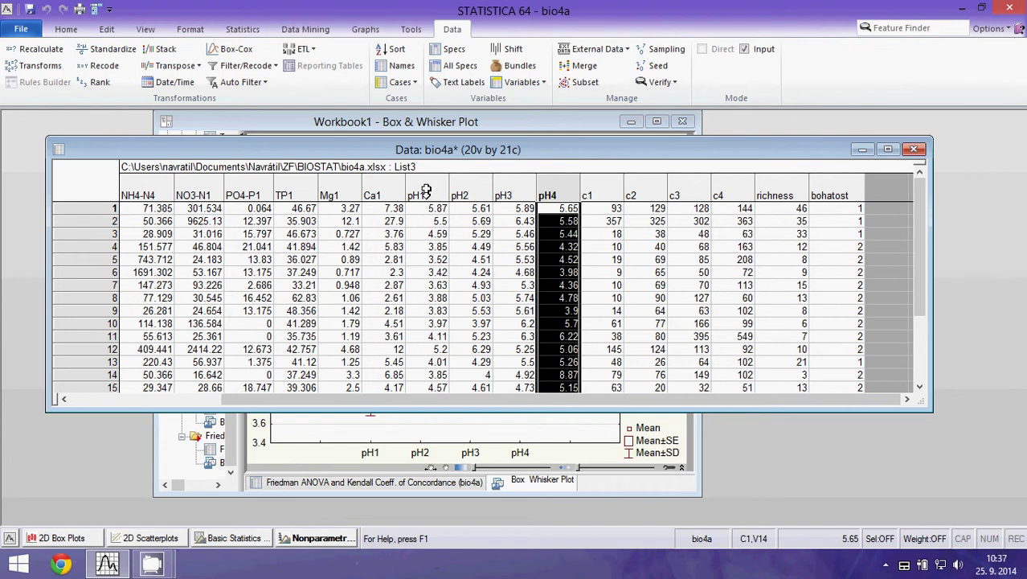
pyautogui.rightClick(472, 195)
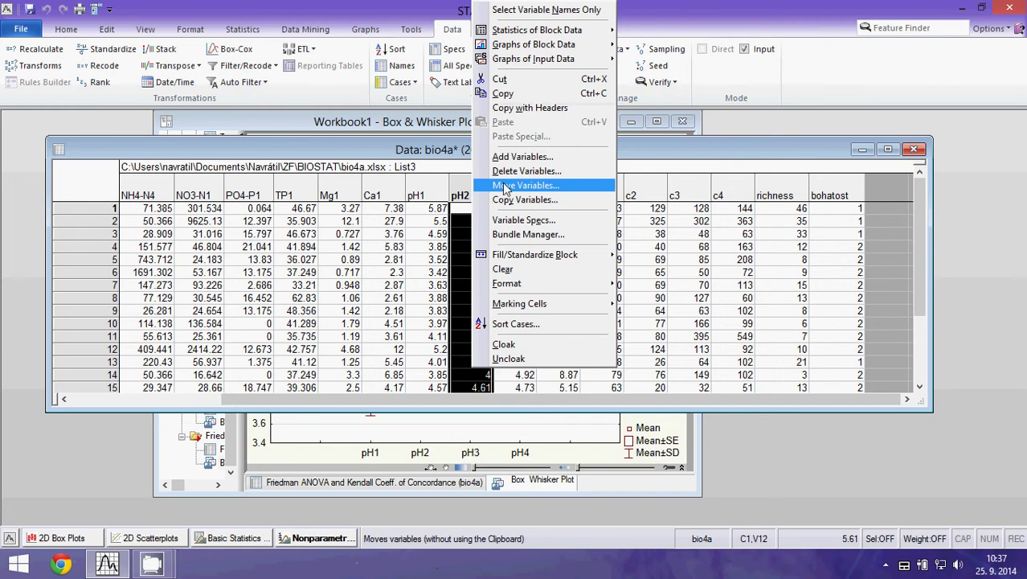
pyautogui.click(525, 163)
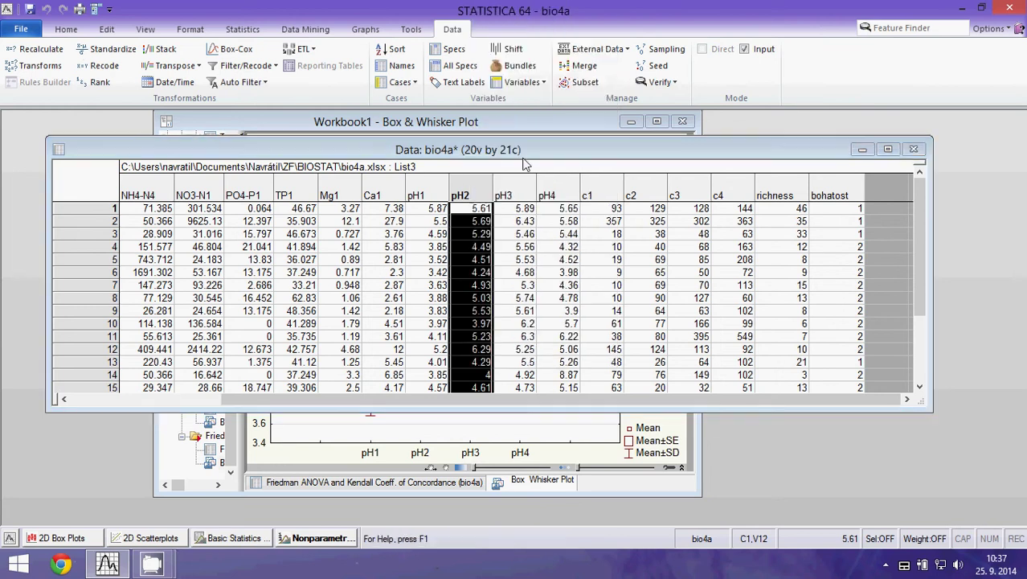
pyautogui.moveTo(532, 120); pyautogui.dragTo(555, 115)
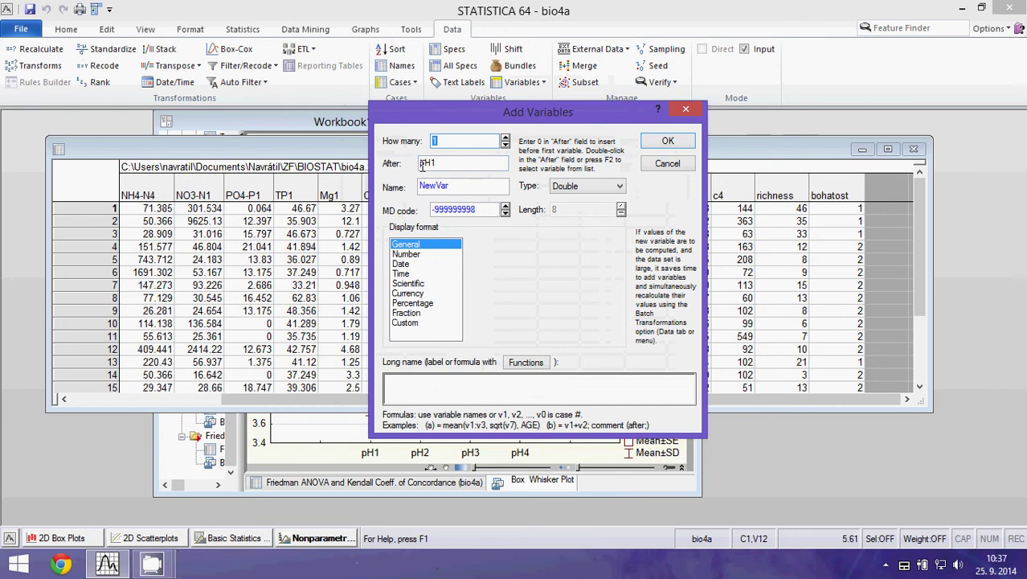
pyautogui.doubleClick(456, 186)
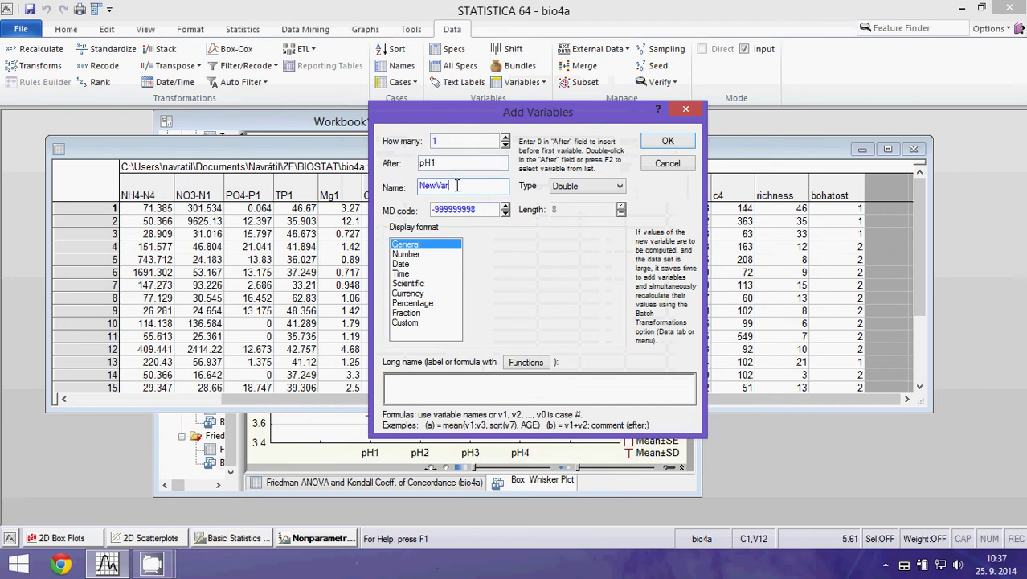
pyautogui.press('BackSpace')
pyautogui.press('BackSpace')
pyautogui.press('BackSpace')
pyautogui.press('BackSpace')
pyautogui.press('BackSpace')
pyautogui.press('BackSpace')
pyautogui.write('pH1ver2')
# Set the new variable's display format to Number with 5 decimal places.
pyautogui.click(414, 255)
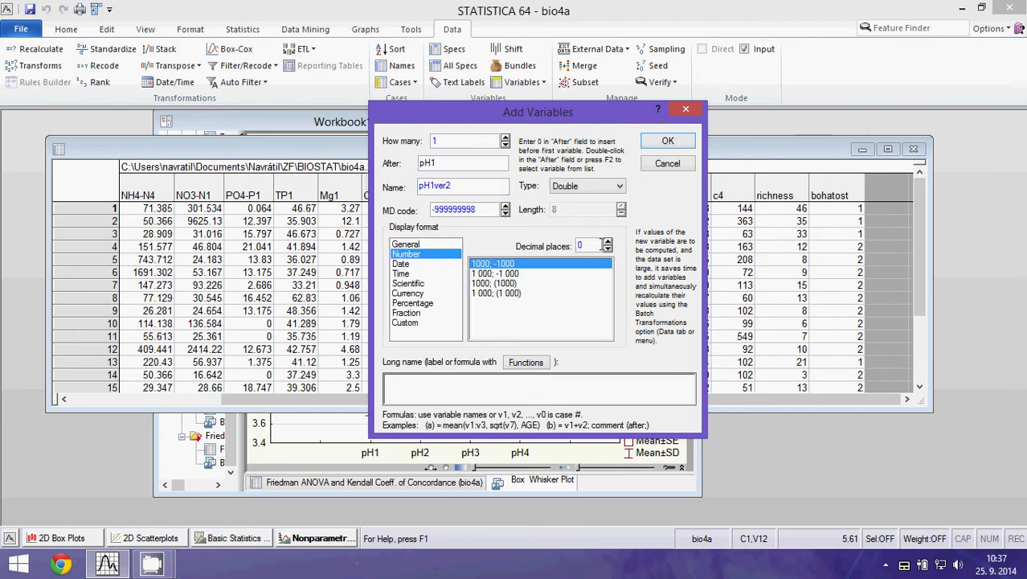
pyautogui.click(609, 242)
pyautogui.click(609, 242)
pyautogui.click(608, 242)
pyautogui.click(608, 242)
pyautogui.click(609, 242)
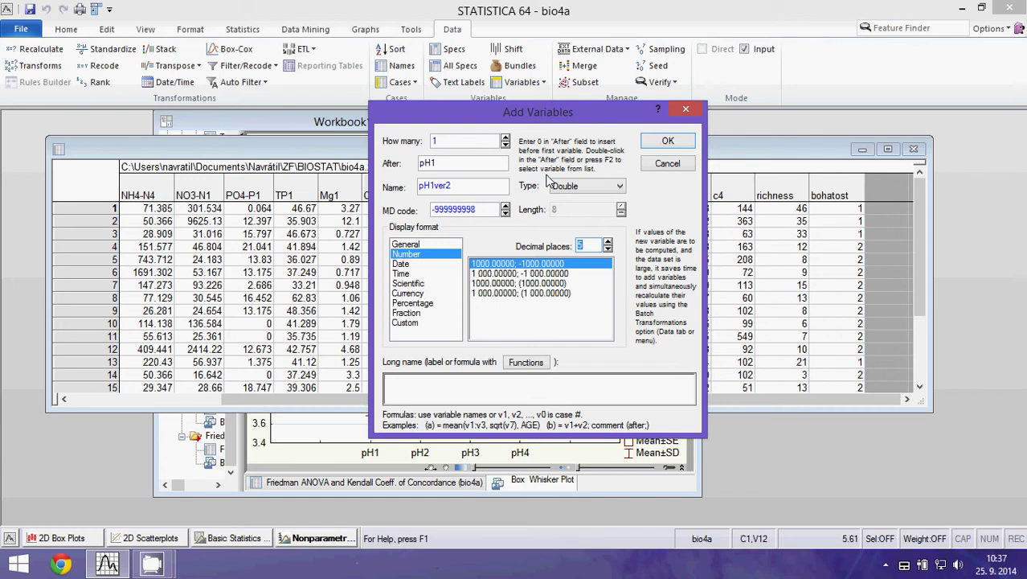
# Open the function browser for the variable's formula, enlarge it beside the variable settings, and list all functions.
pyautogui.moveTo(534, 113); pyautogui.dragTo(748, 96)
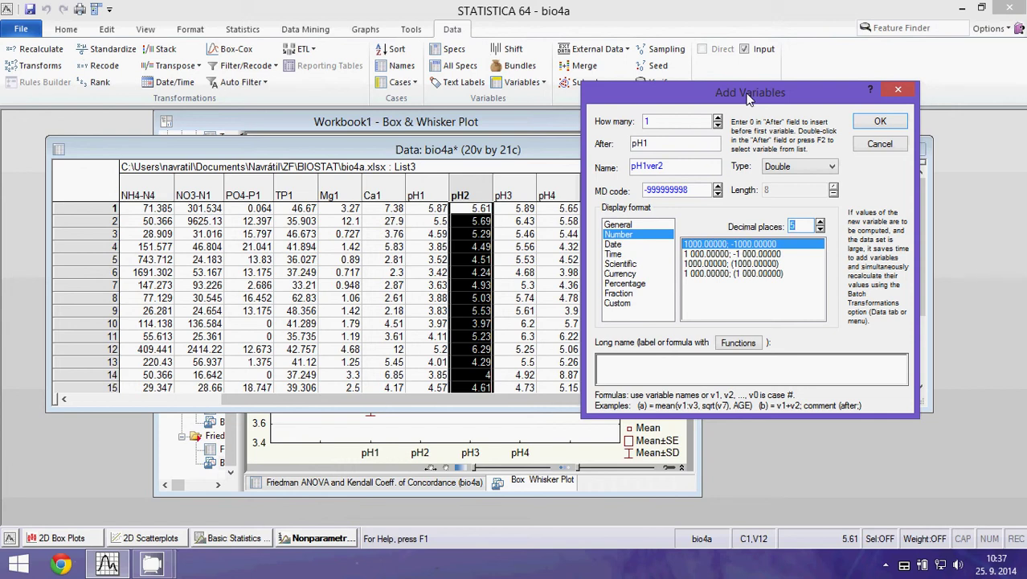
pyautogui.click(739, 343)
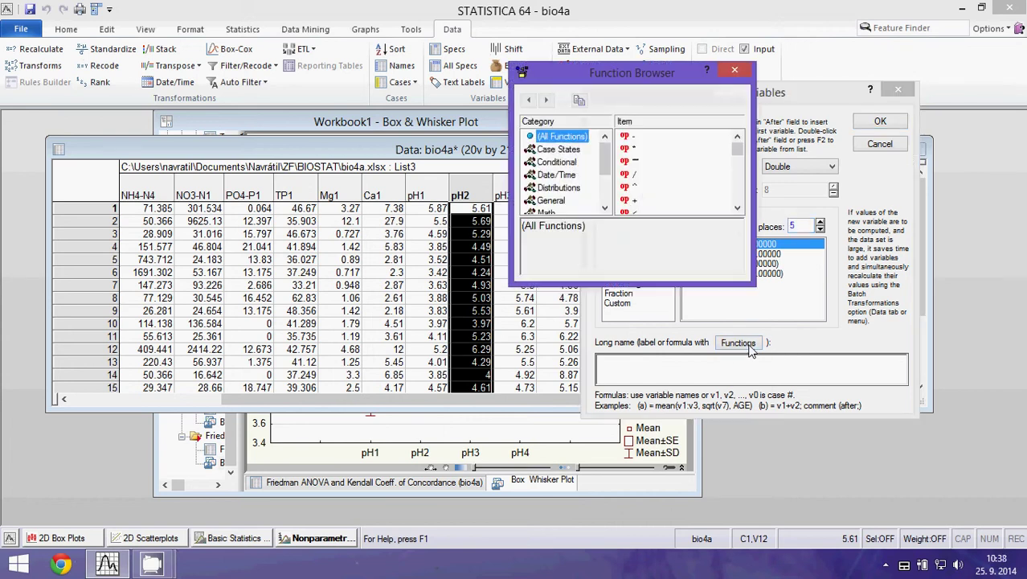
pyautogui.moveTo(748, 286); pyautogui.dragTo(955, 525)
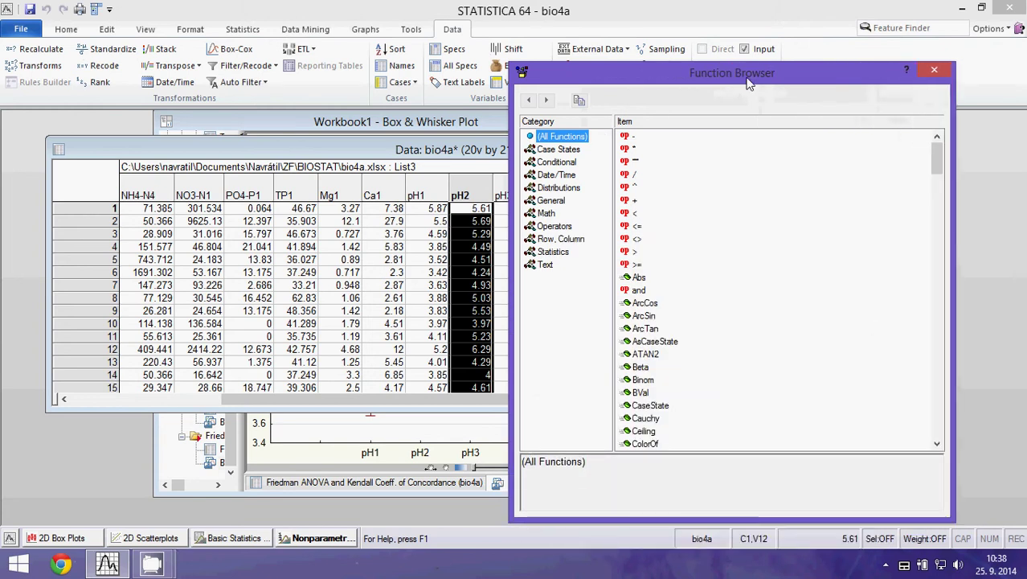
pyautogui.moveTo(741, 81); pyautogui.dragTo(312, 37)
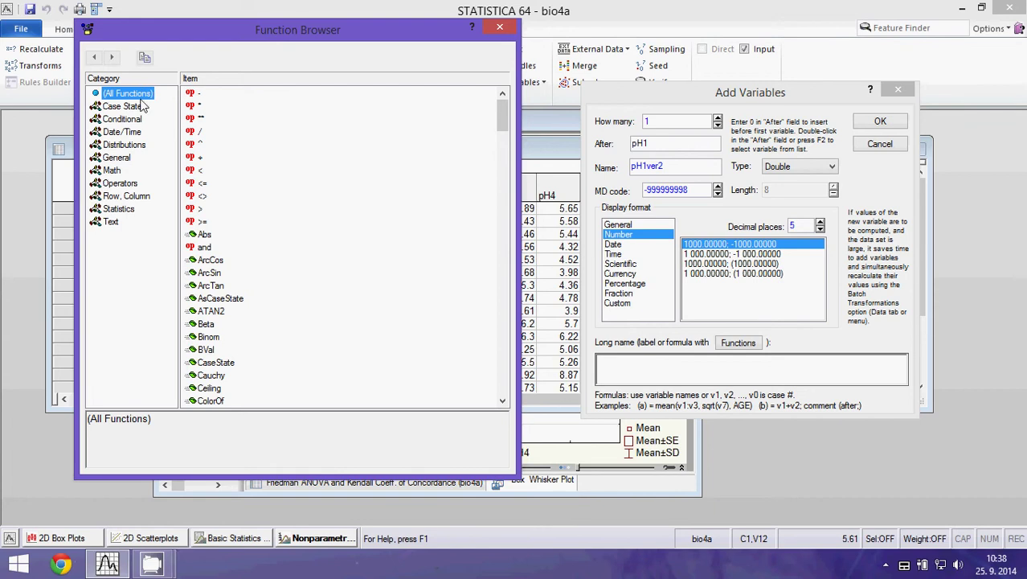
pyautogui.click(126, 119)
pyautogui.click(126, 133)
pyautogui.click(126, 146)
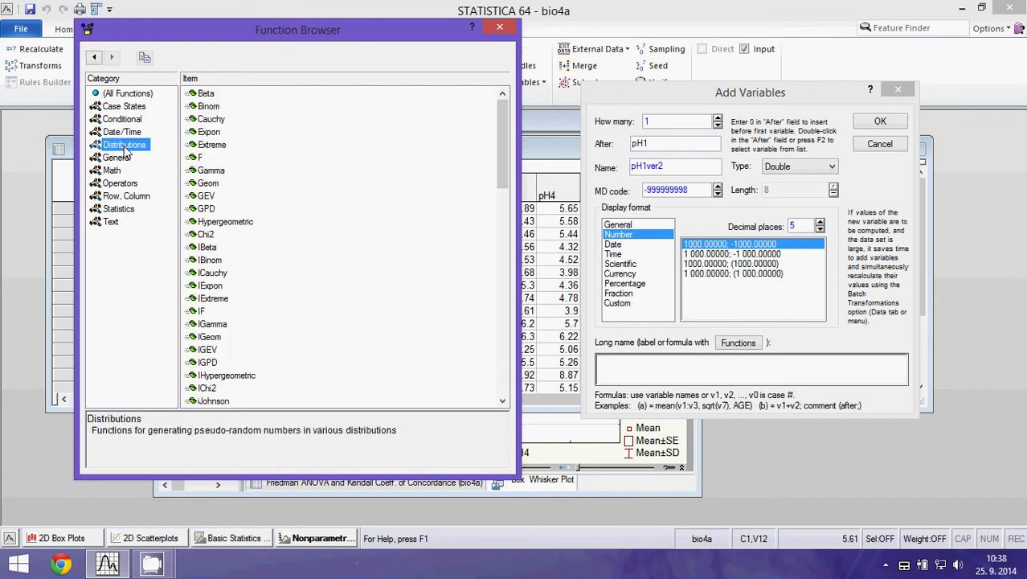
pyautogui.click(127, 94)
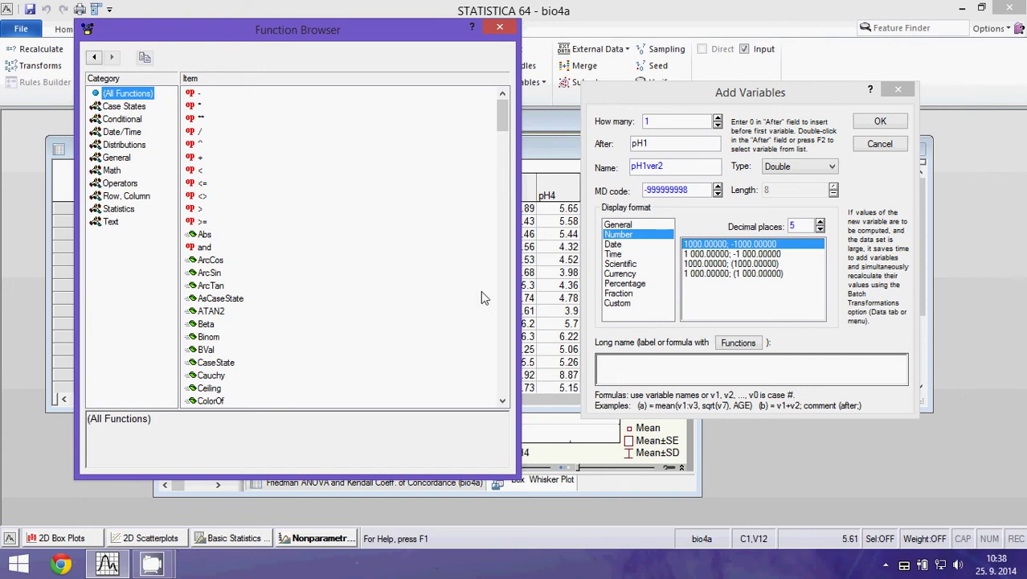
# Compare the Log10, Log2 and Log descriptions and insert the natural logarithm function Log into the formula.
pyautogui.click(503, 285)
pyautogui.click(501, 283)
pyautogui.click(501, 284)
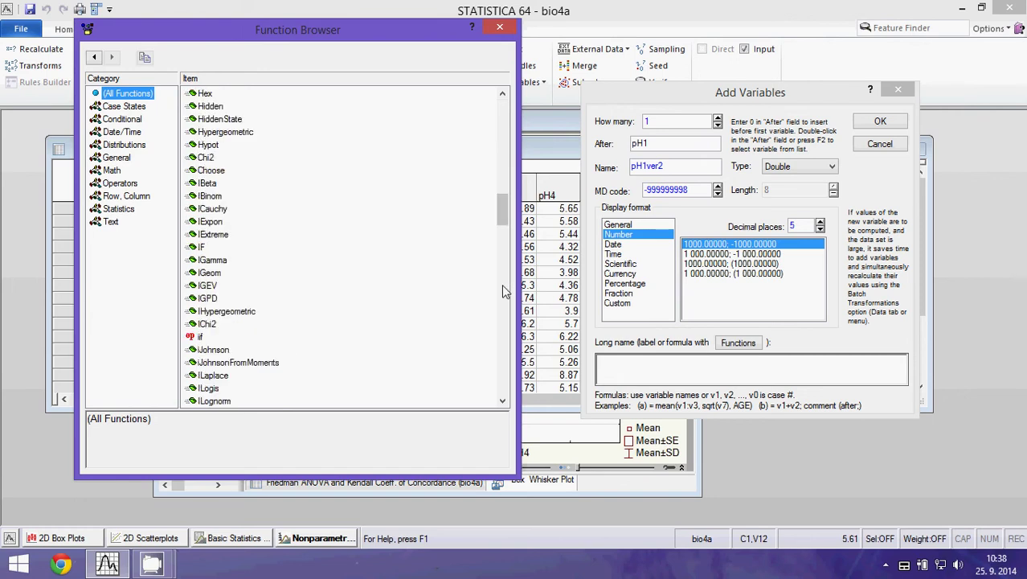
pyautogui.click(502, 286)
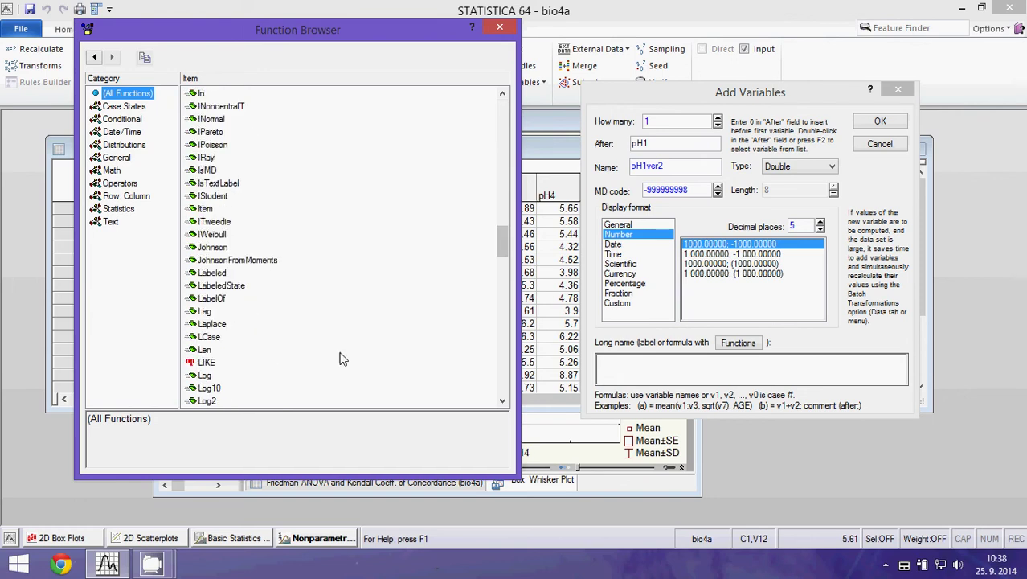
pyautogui.click(503, 401)
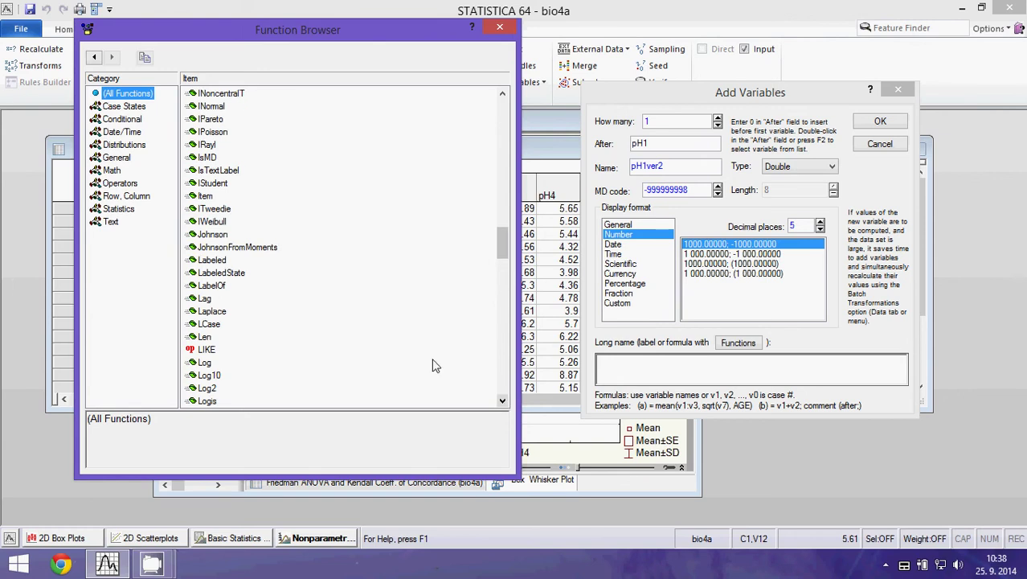
pyautogui.click(210, 375)
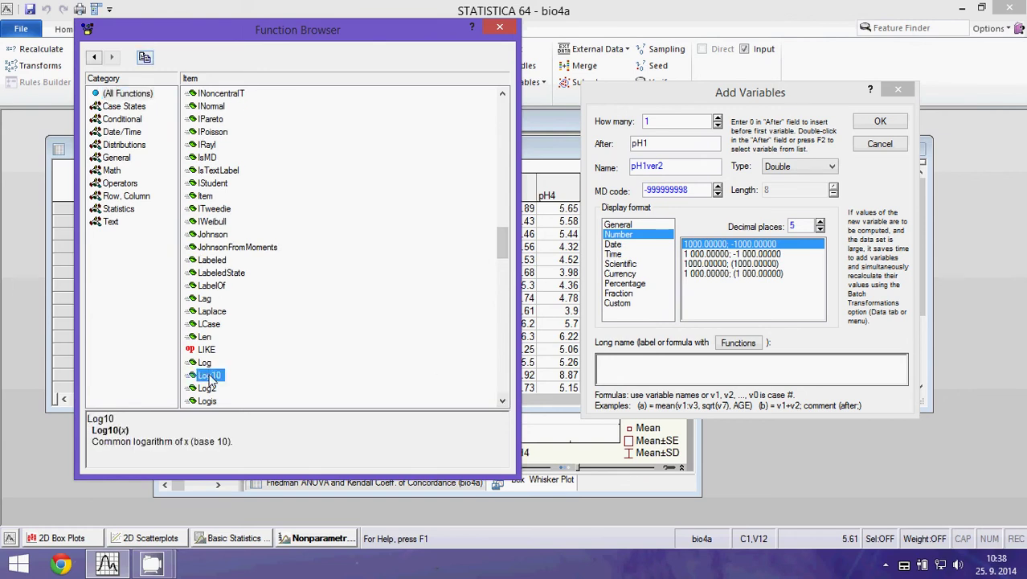
pyautogui.click(211, 389)
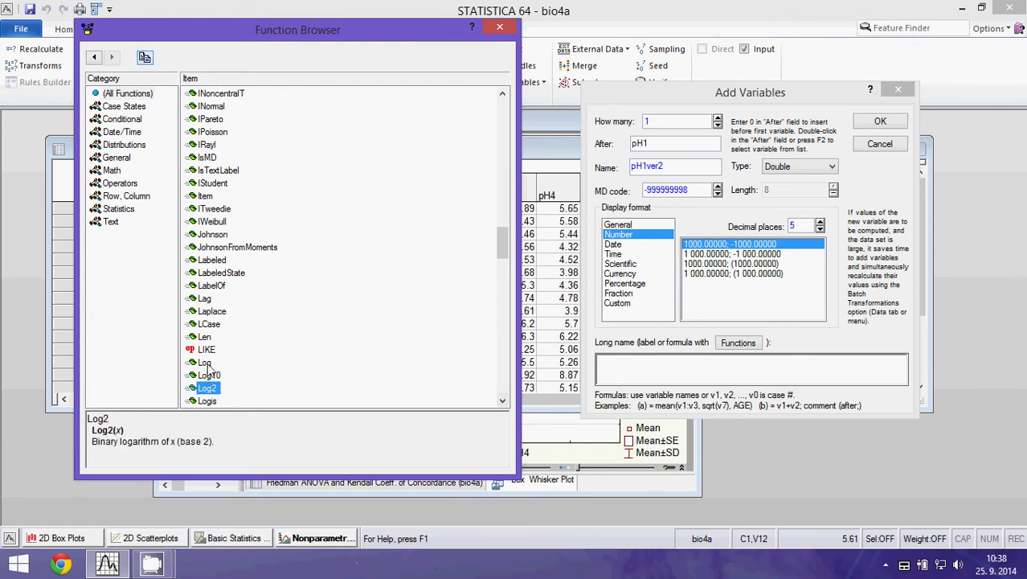
pyautogui.click(206, 364)
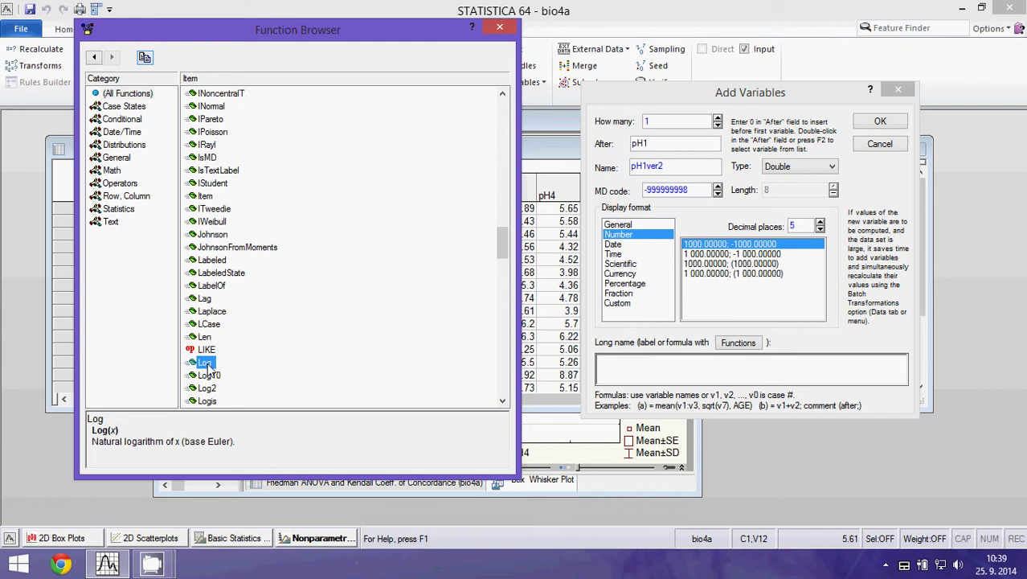
pyautogui.doubleClick(206, 364)
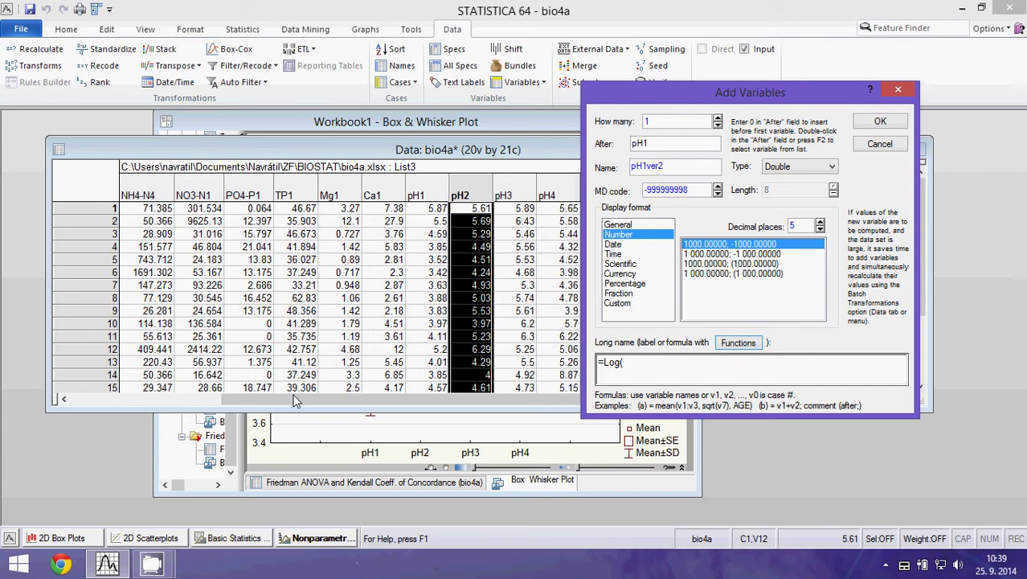
# Complete the formula as =Log(pH1+1) and create the variable, agreeing to close all connected analyses.
pyautogui.write('p')
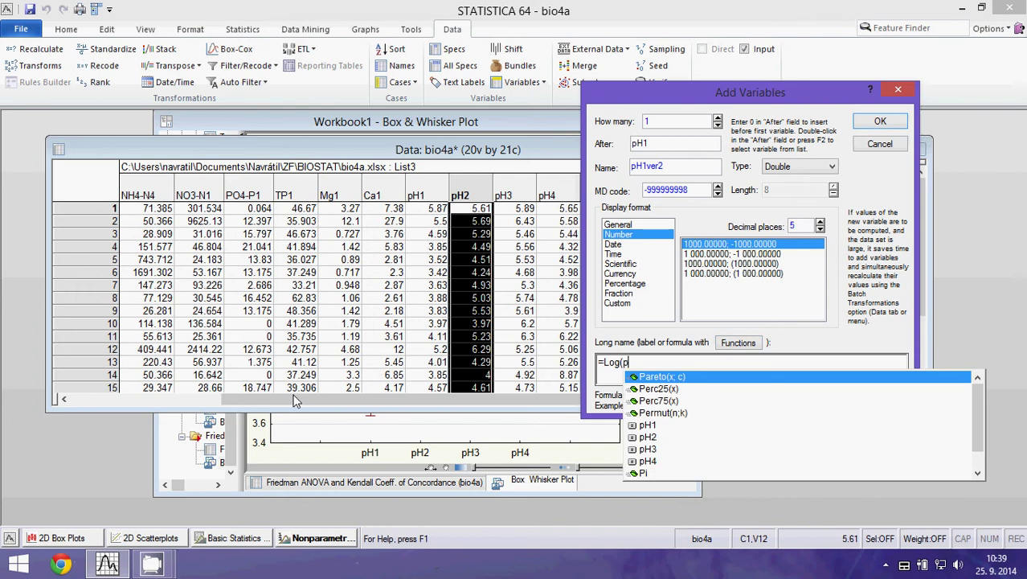
pyautogui.write('H')
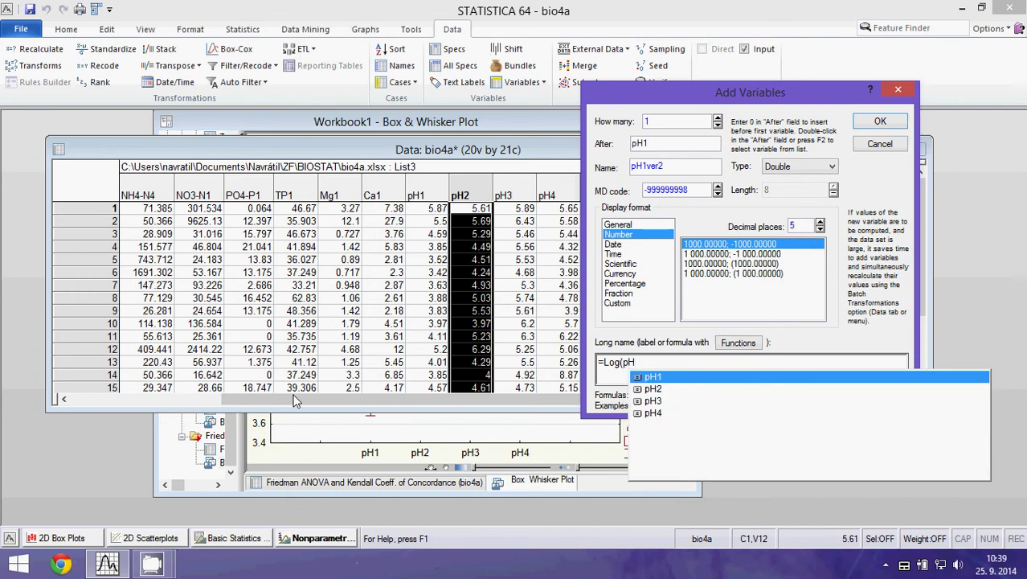
pyautogui.click(653, 377)
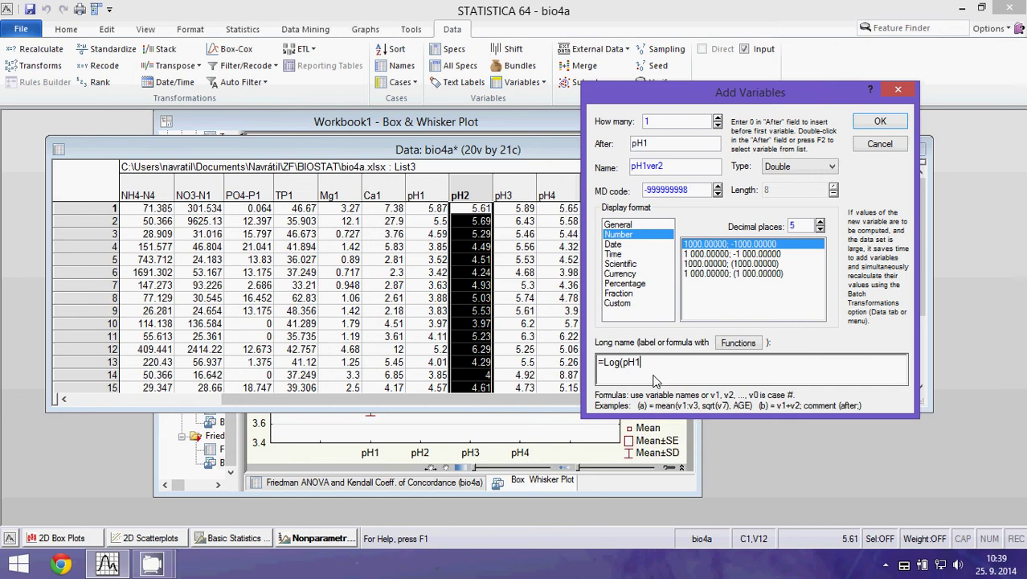
pyautogui.write('+1)')
pyautogui.click(891, 120)
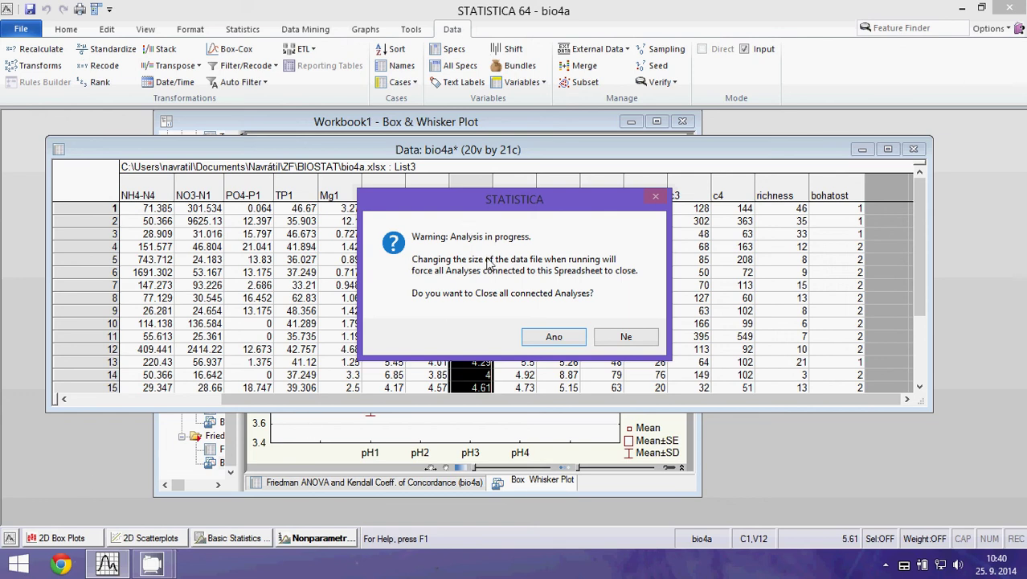
pyautogui.click(550, 336)
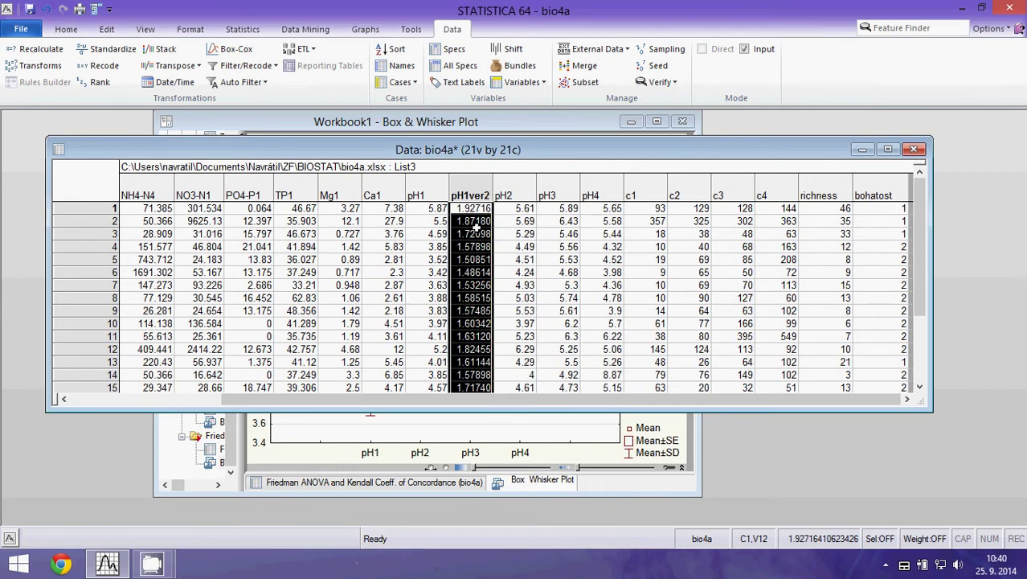
pyautogui.scroll(-3, 475, 233)
pyautogui.scroll(3, 477, 241)
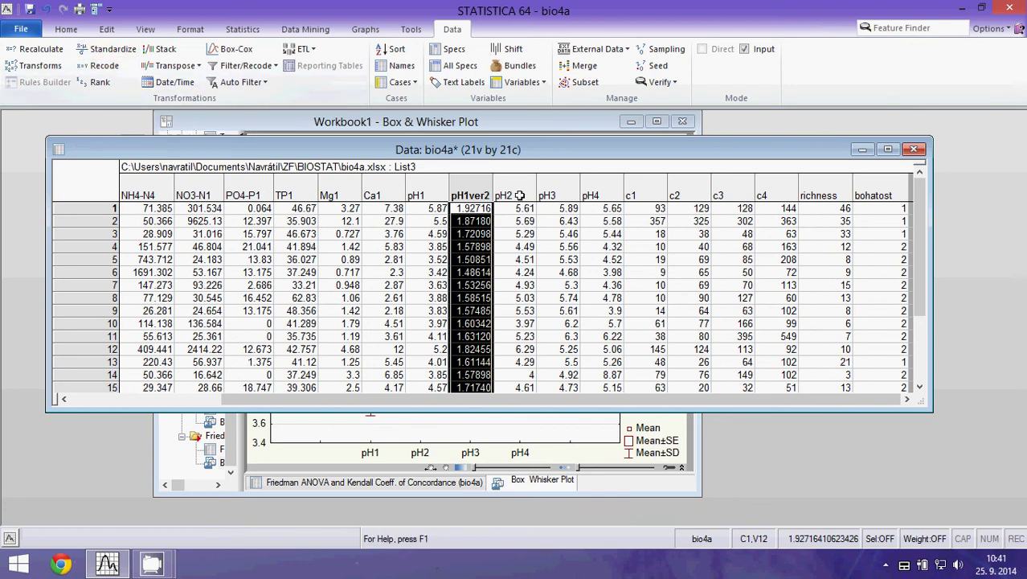
# Start adding another variable after pH2 and name it pH2ver2.
pyautogui.rightClick(559, 197)
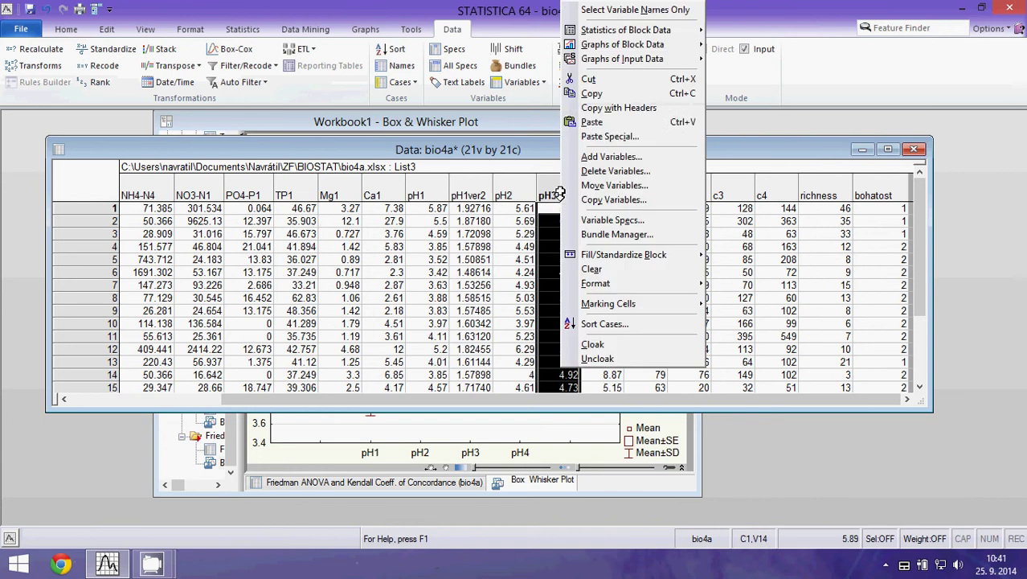
pyautogui.click(608, 159)
pyautogui.click(651, 144)
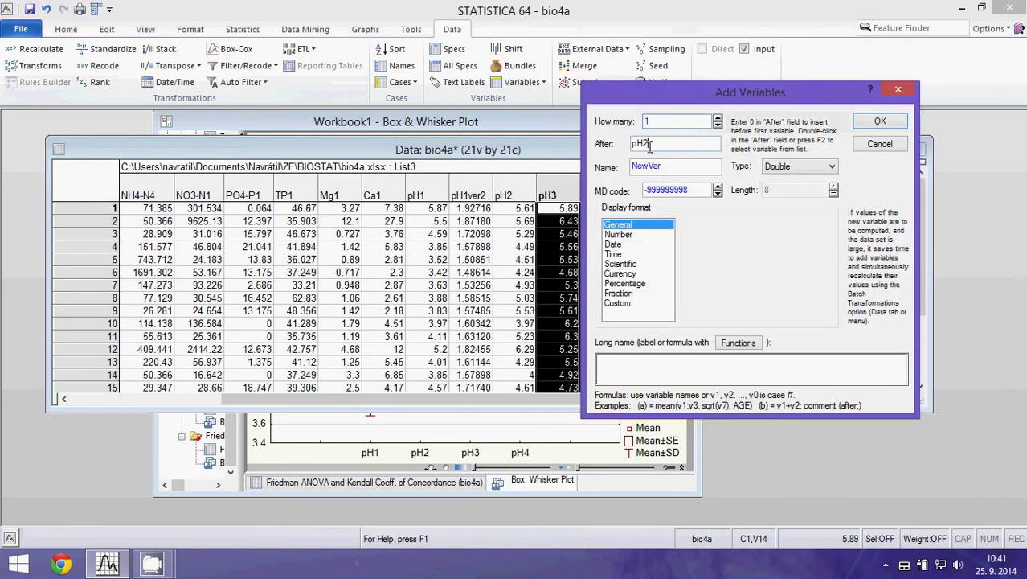
pyautogui.write('v')
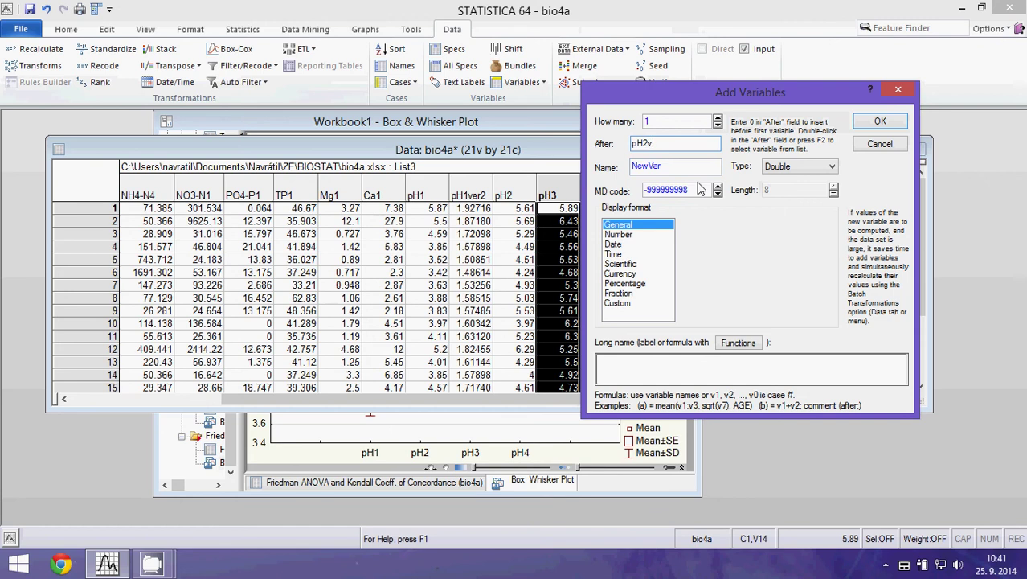
pyautogui.press('BackSpace')
pyautogui.doubleClick(656, 166)
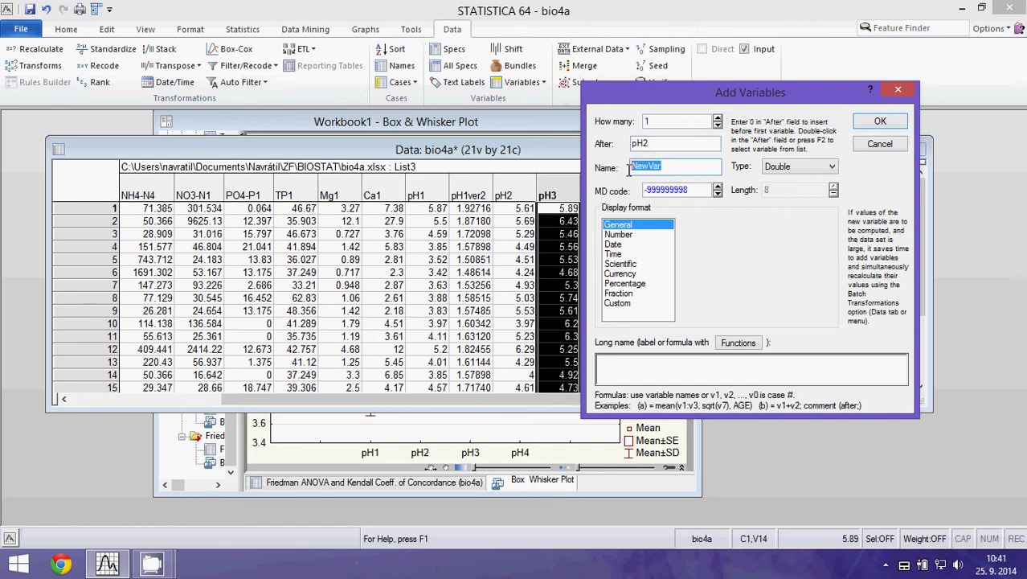
pyautogui.write('pH2ver2')
pyautogui.click(738, 343)
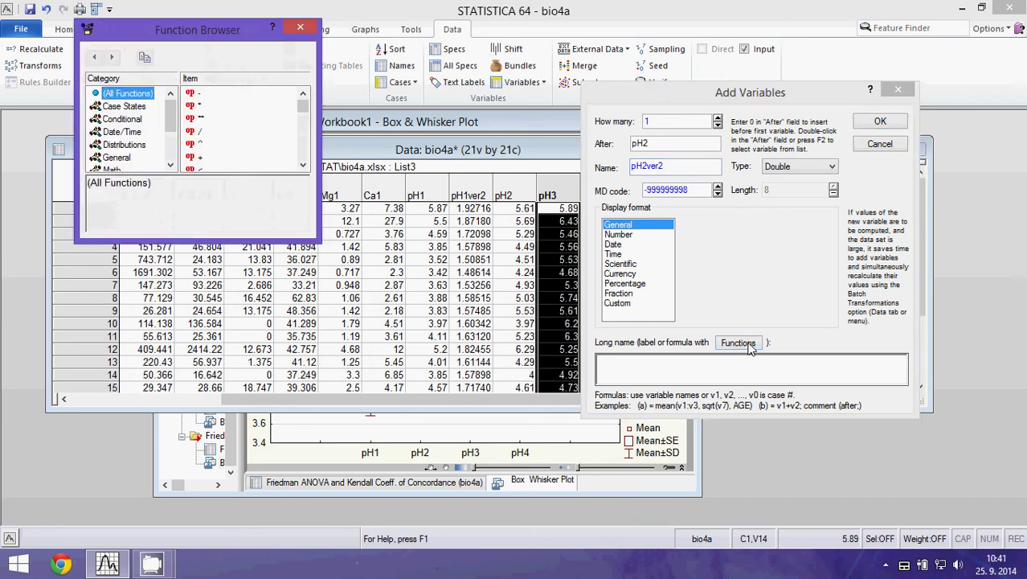
pyautogui.click(304, 165)
pyautogui.click(303, 165)
pyautogui.click(303, 165)
pyautogui.click(303, 165)
pyautogui.click(303, 165)
pyautogui.click(303, 165)
pyautogui.click(303, 165)
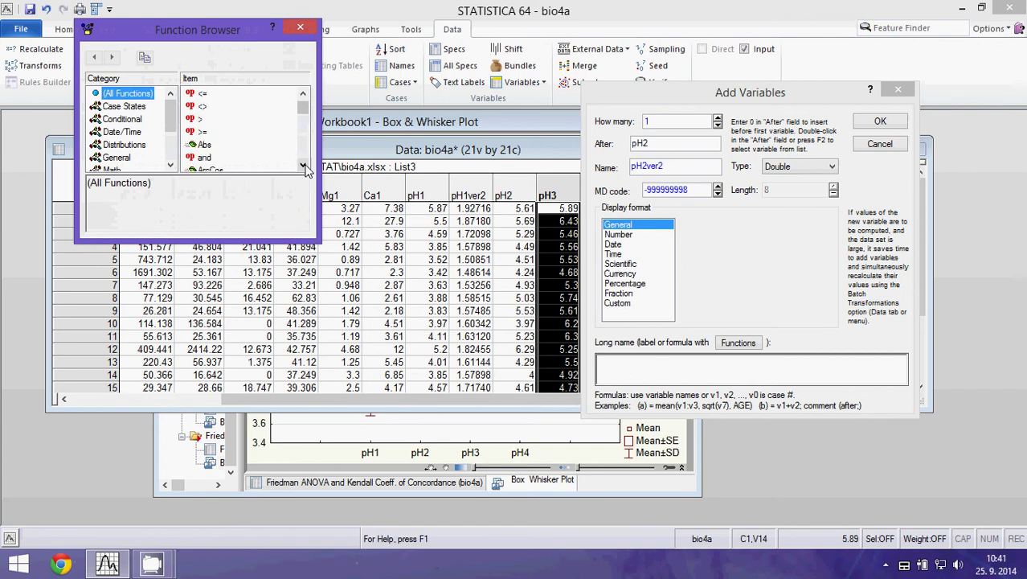
pyautogui.click(302, 29)
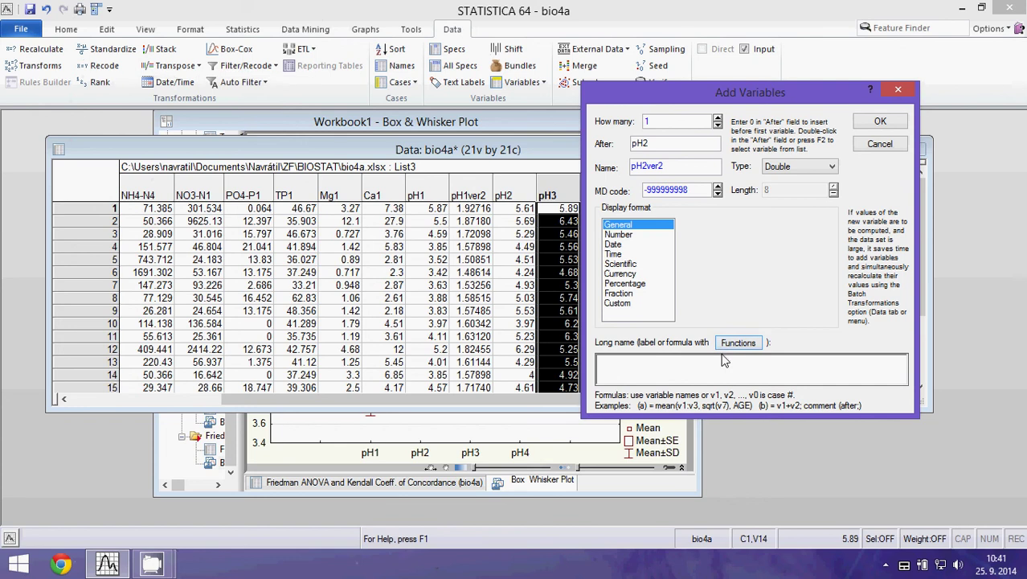
# Create the pH2ver2 variable without a formula and copy the pH2 column's values into it.
pyautogui.click(891, 122)
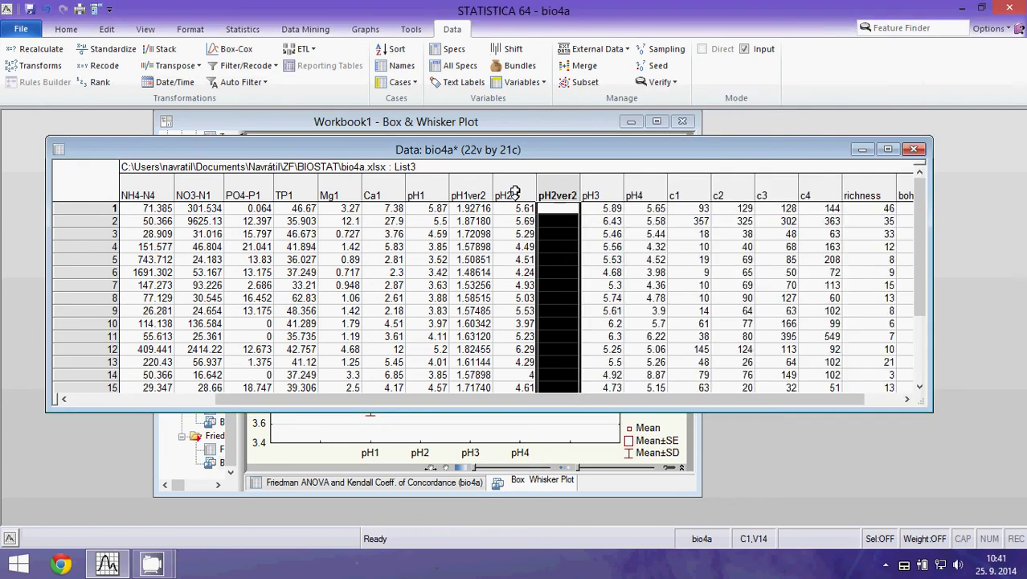
pyautogui.moveTo(515, 191); pyautogui.dragTo(561, 193)
pyautogui.click(560, 247)
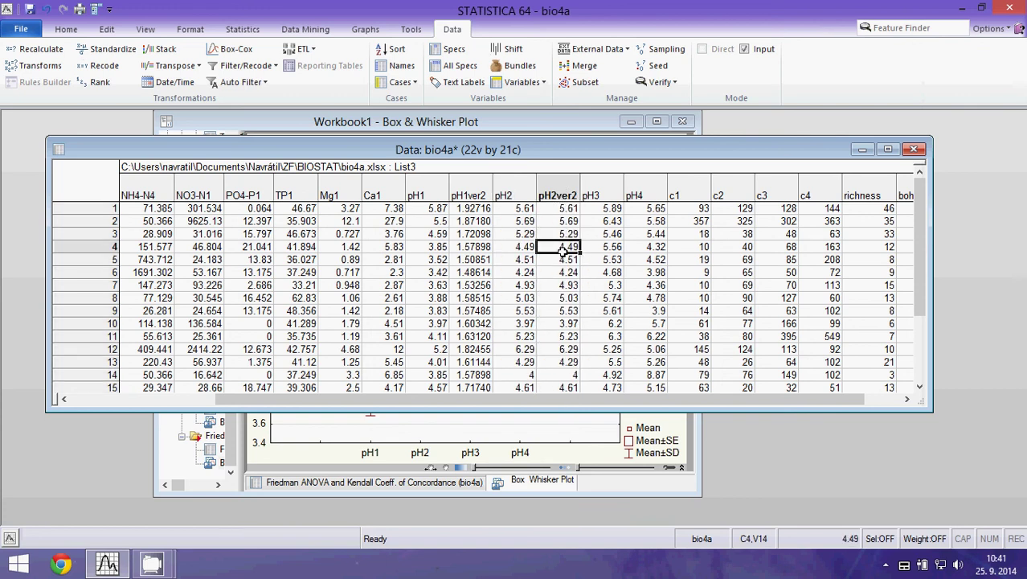
pyautogui.click(524, 299)
pyautogui.click(553, 312)
pyautogui.scroll(-1, 554, 321)
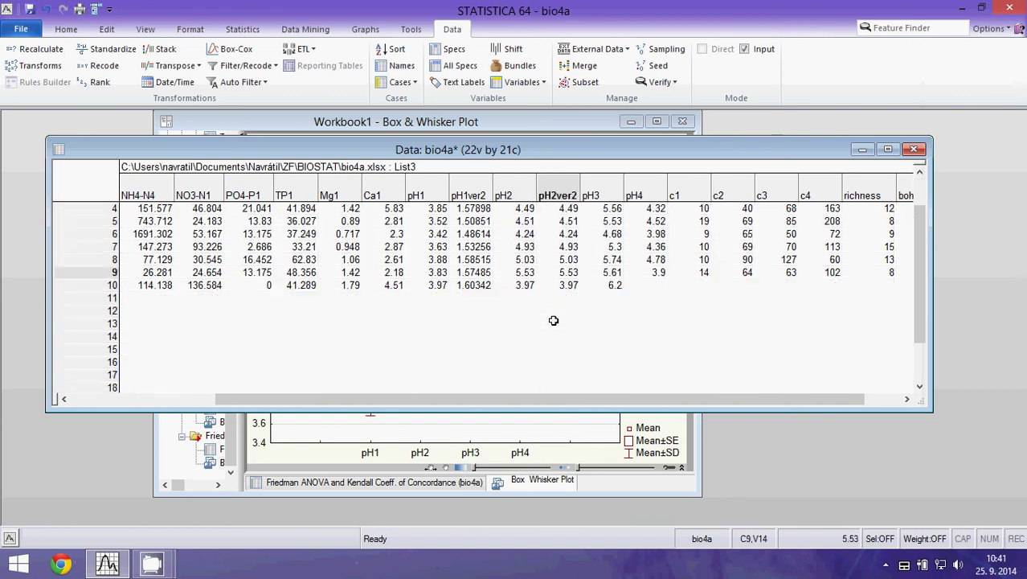
pyautogui.scroll(1, 554, 320)
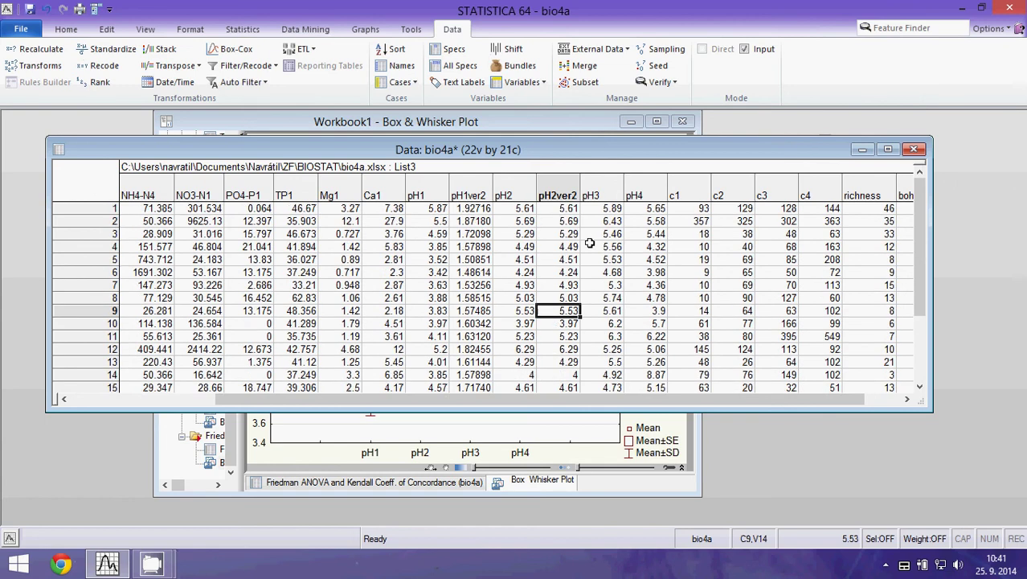
# Standardize the values of pH2ver2 for all cases with weighting off.
pyautogui.click(568, 190)
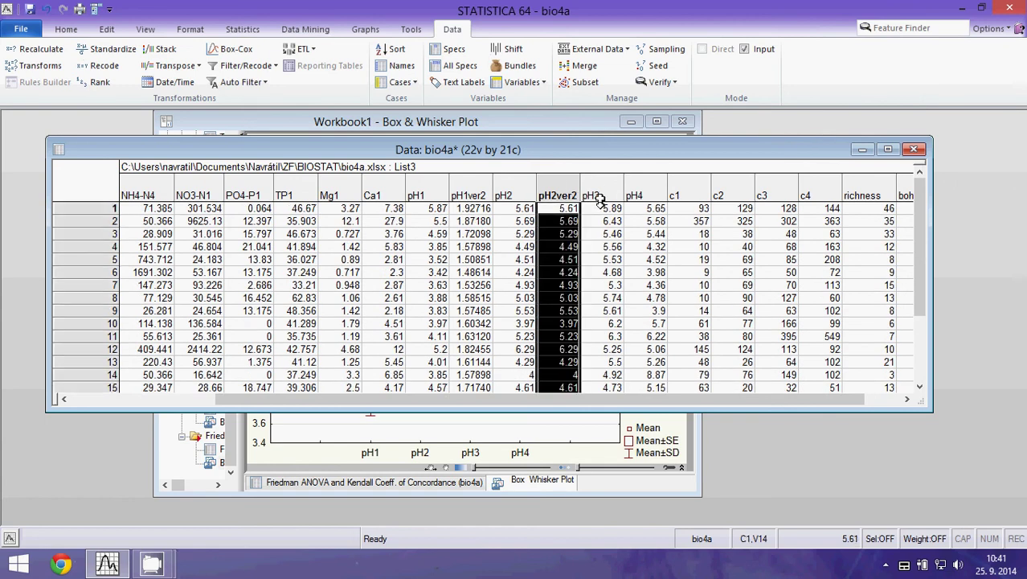
pyautogui.click(108, 51)
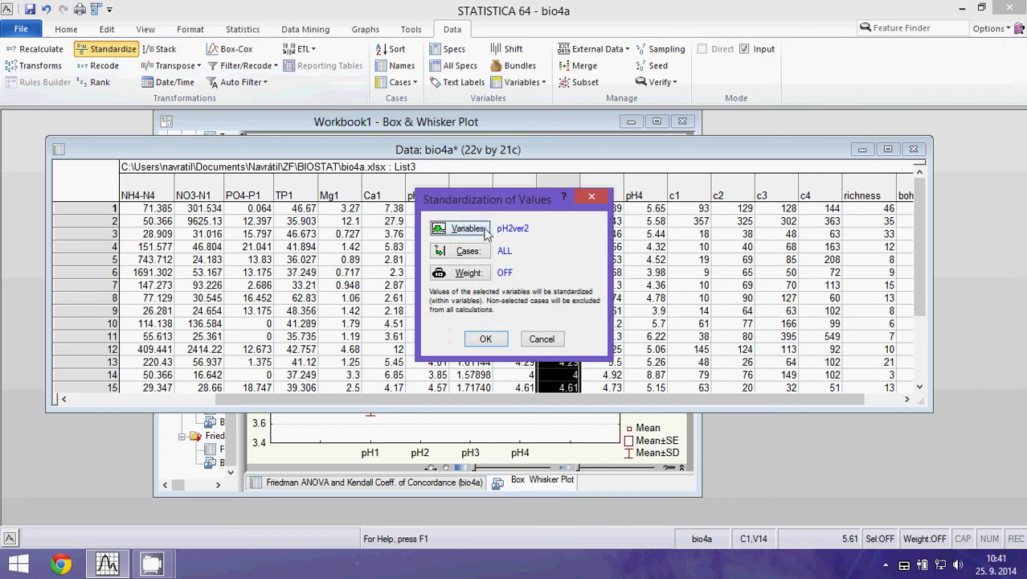
pyautogui.click(486, 338)
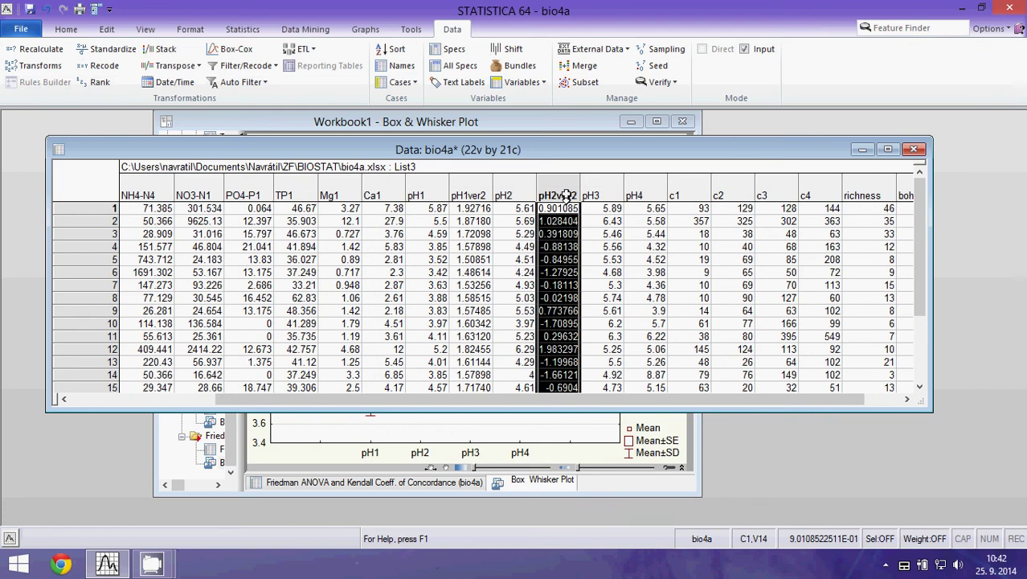